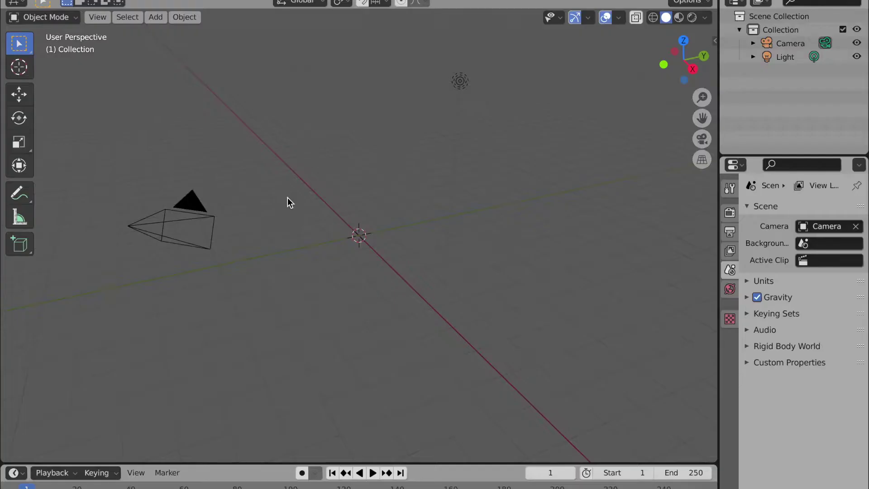
Step: Add a plane sized 10 m as the floor
click(155, 17)
click(267, 33)
text(5)
key(Return)
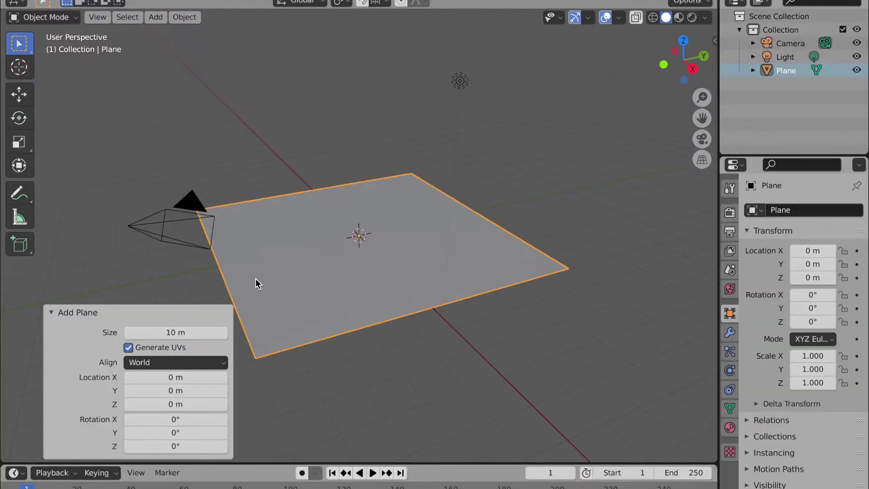
Step: Add a second plane rotated 90° on Y so it stands upright
click(156, 17)
click(267, 32)
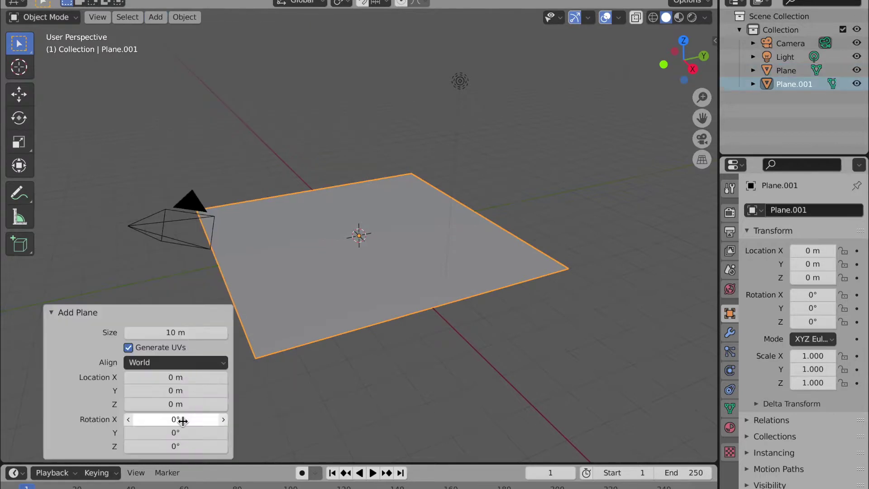
click(193, 433)
text(90)
key(Return)
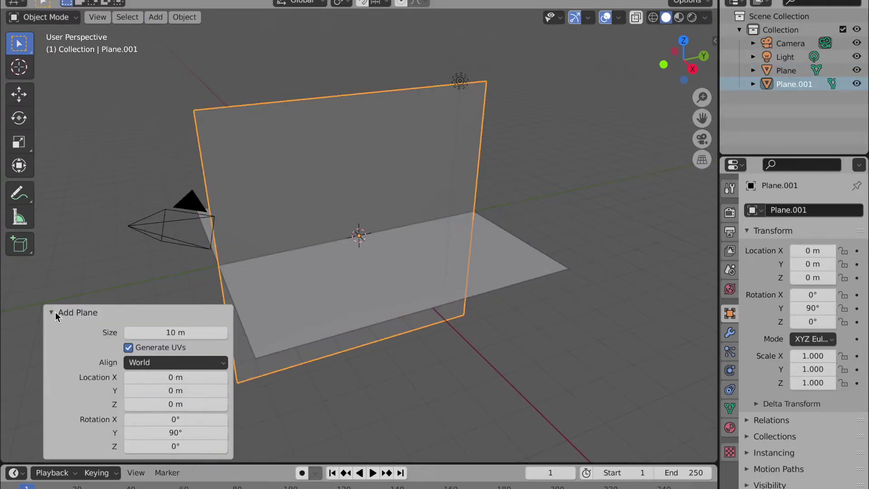
click(55, 312)
Step: Enable edge snapping and snap the upright plane onto the floor's edge as a wall
click(373, 5)
click(371, 67)
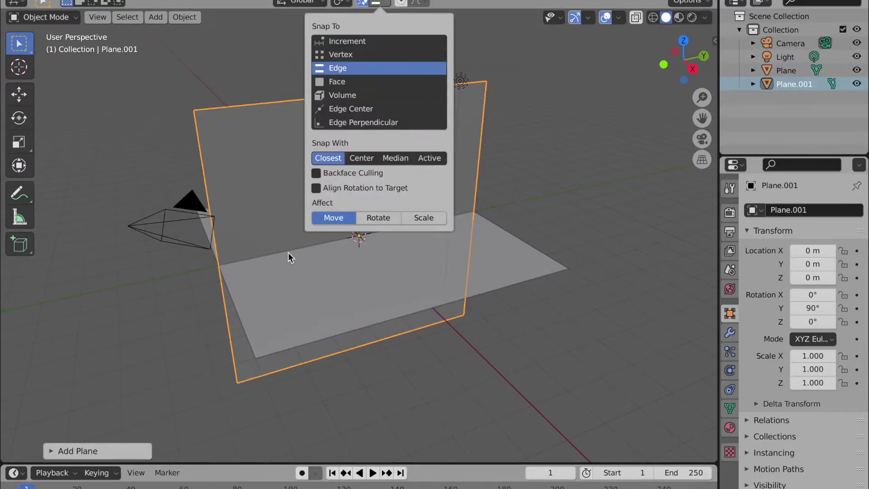
middle_drag(288, 251, 263, 227)
key(g)
click(214, 218)
key(g)
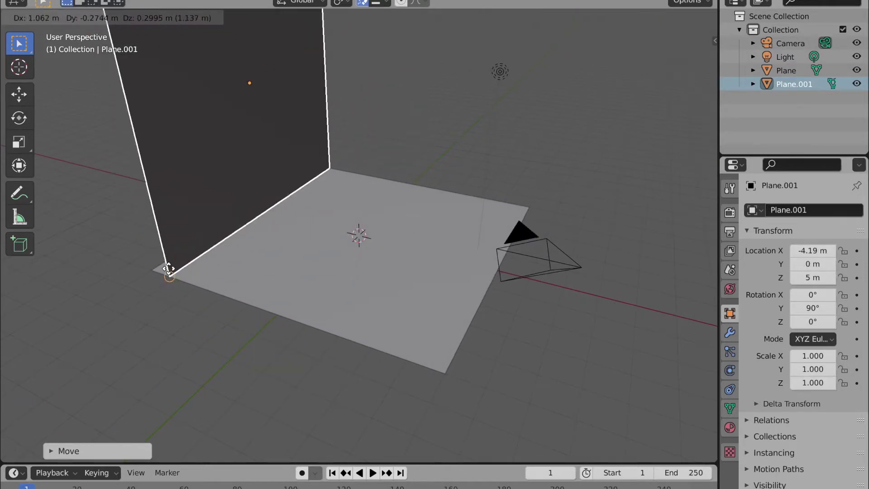
click(152, 268)
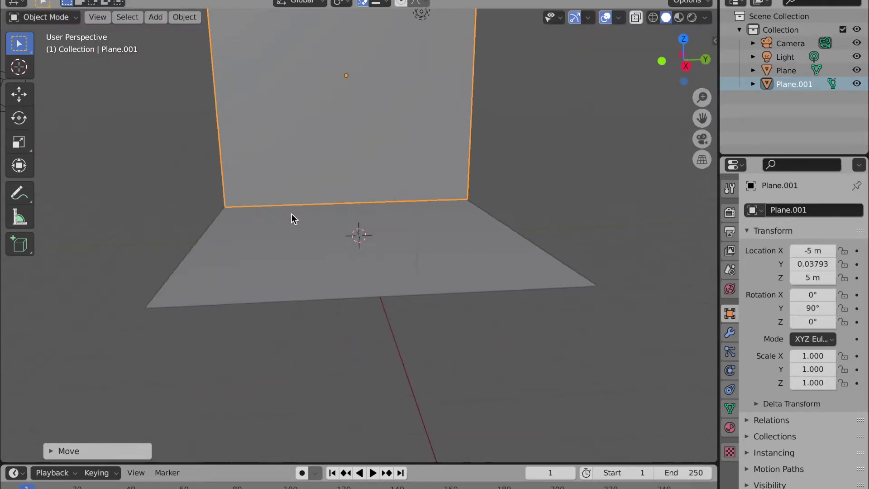
middle_drag(154, 266, 291, 219)
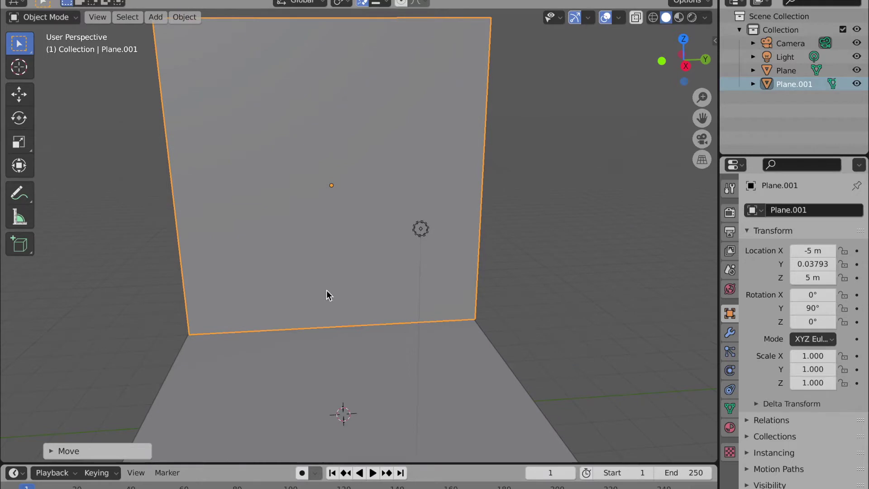
click(731, 426)
Step: Create a new material named 'wall' and show its nodes in the Shader Editor
click(781, 268)
double_click(781, 268)
text(wall)
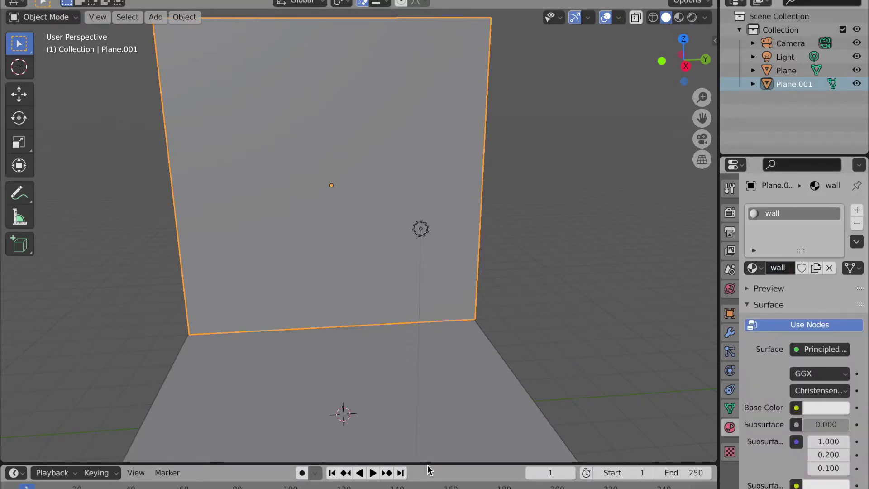
drag(428, 463, 425, 301)
key(shift+F3)
scroll(52, 442, up, 3)
Step: Add four Image Texture nodes for the Bricks006 maps
click(171, 314)
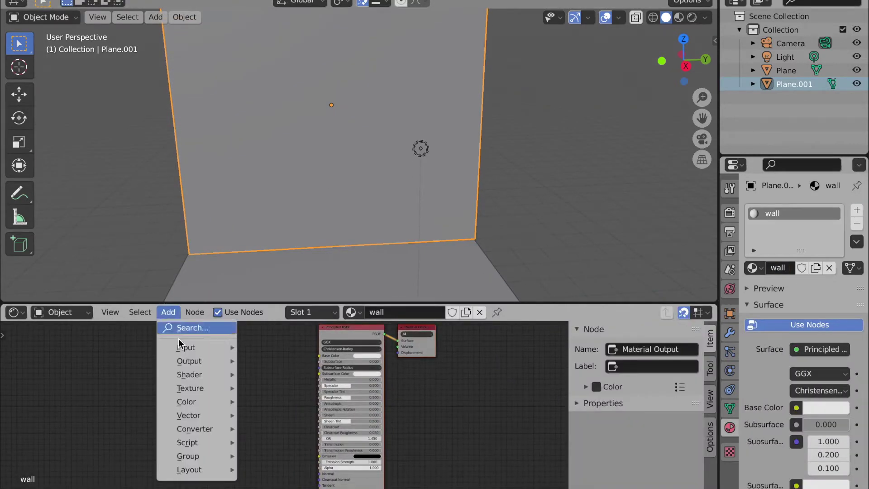
click(277, 249)
click(190, 346)
click(168, 312)
click(277, 249)
click(168, 312)
click(277, 249)
click(174, 446)
click(168, 312)
Step: Add a Bump node and a Normal Map node from the vector nodes
click(292, 266)
click(189, 408)
scroll(189, 408, up, 2)
click(168, 312)
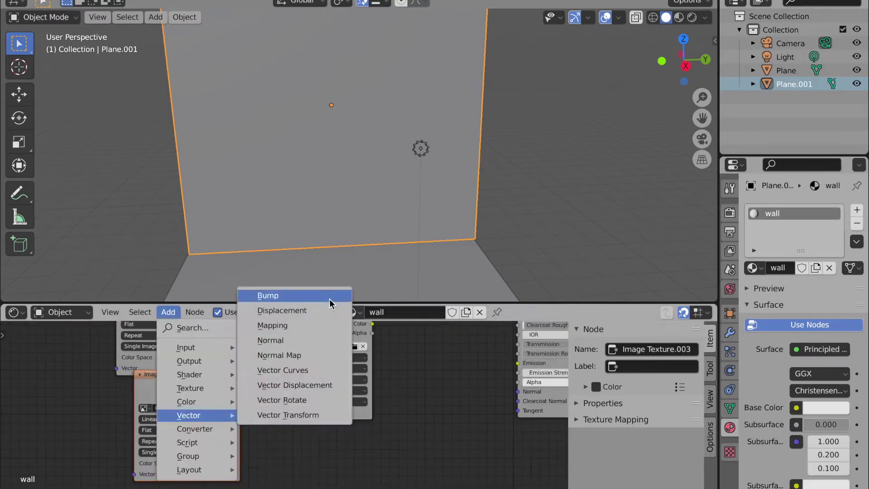
click(267, 295)
click(462, 380)
click(167, 312)
click(280, 355)
Step: Preview the brick material and link the image's Color into the Normal Map
click(678, 17)
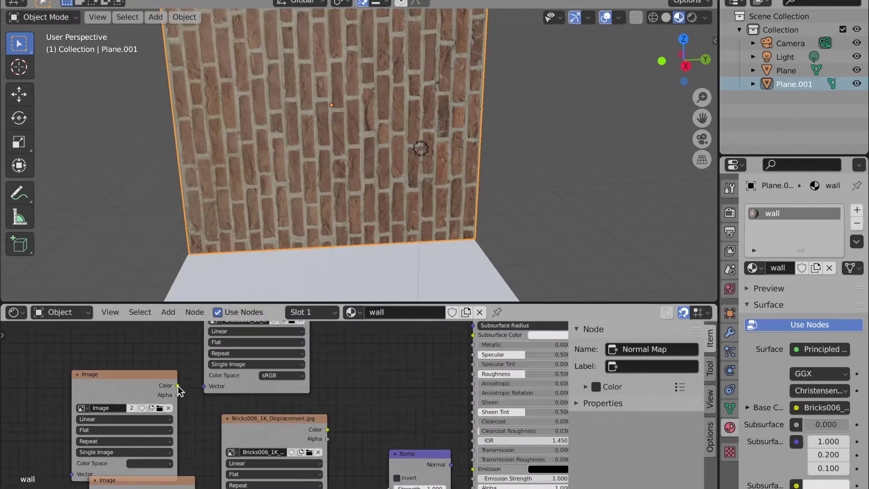
middle_drag(179, 390, 174, 306)
drag(190, 407, 314, 483)
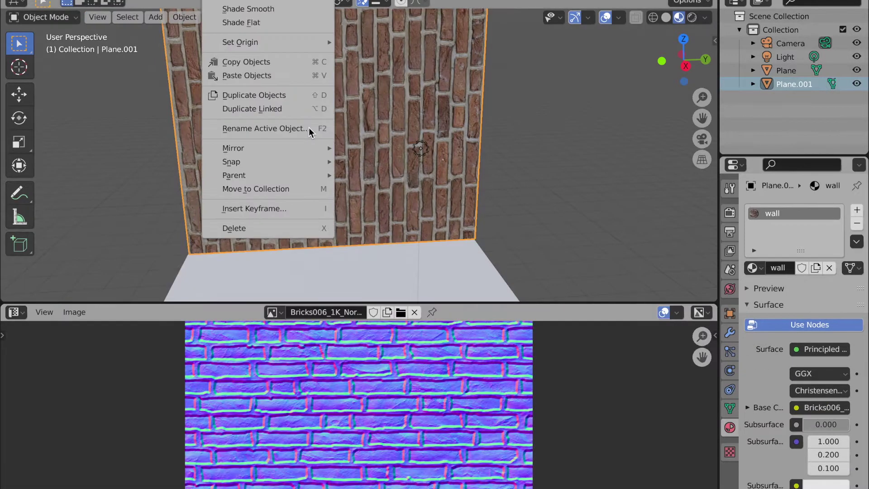
Step: Rotate the wall's texture 90° on X so the bricks run horizontally
right_click(367, 159)
scroll(353, 204, down, 2)
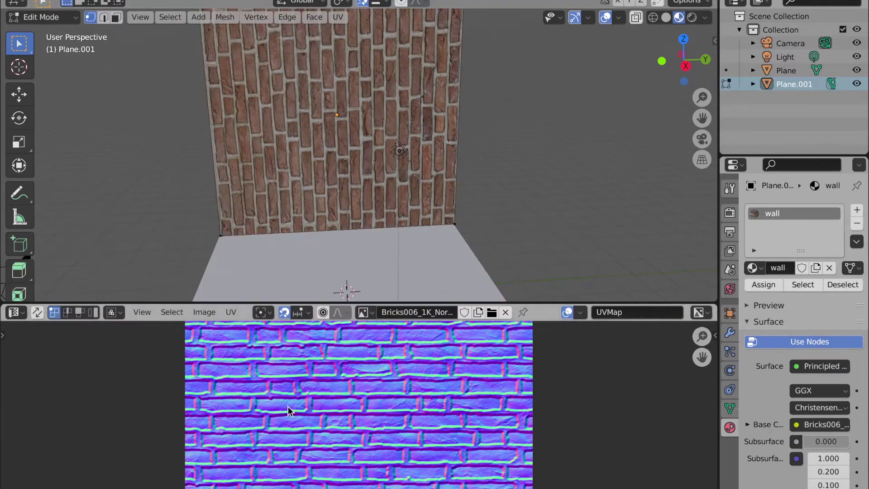
scroll(320, 360, down, 3)
key(Tab)
click(271, 312)
click(316, 334)
right_click(290, 190)
key(Escape)
text(rx90)
key(Return)
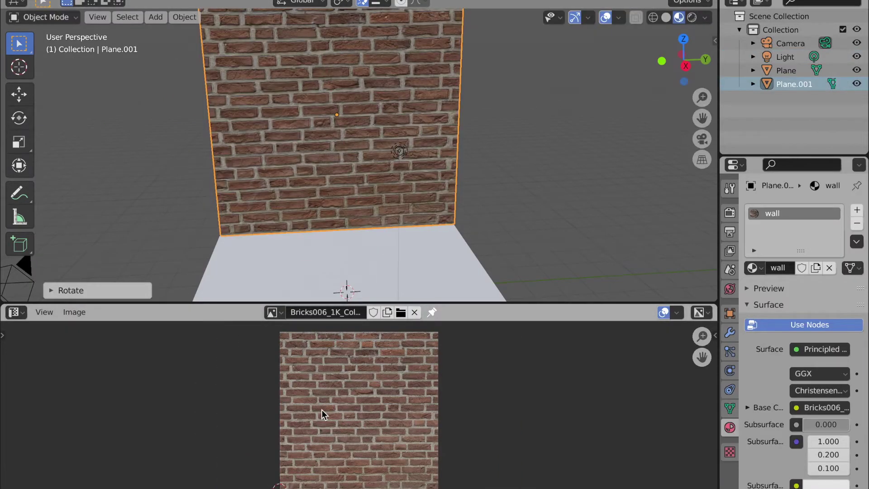
Step: Select all of the wall's faces and scale their UVs so the bricks tile smaller
click(44, 312)
key(Tab)
click(172, 312)
key(3)
key(a)
key(s)
click(330, 163)
scroll(330, 163, up, 3)
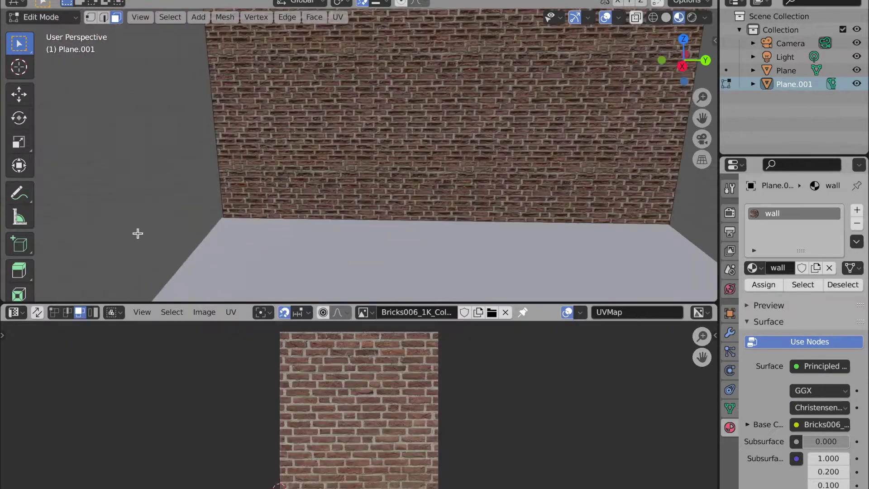
key(Tab)
Step: Scale the floor plane's UVs for the asphalt ground texture, then reselect the wall
click(252, 257)
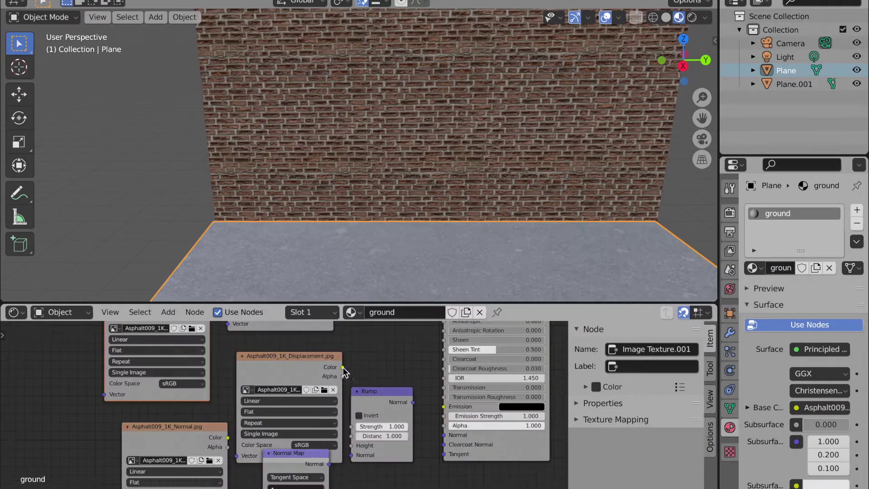
key(Tab)
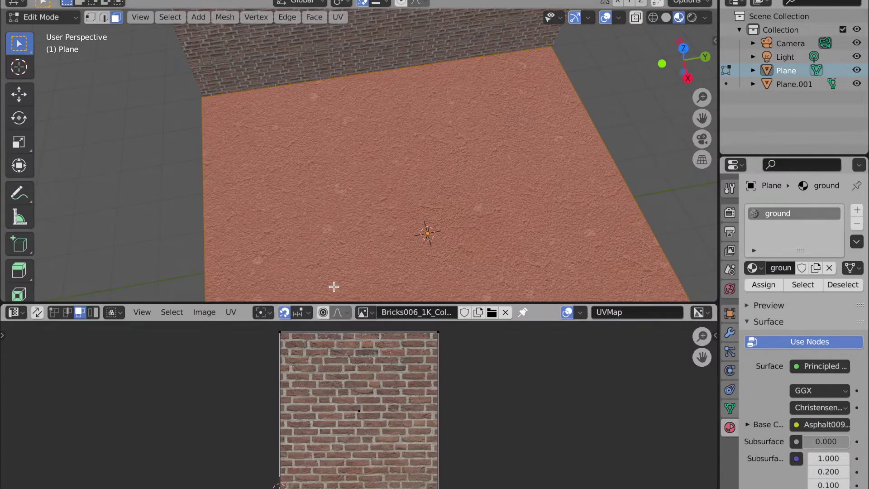
key(s)
click(371, 412)
middle_drag(626, 122, 462, 171)
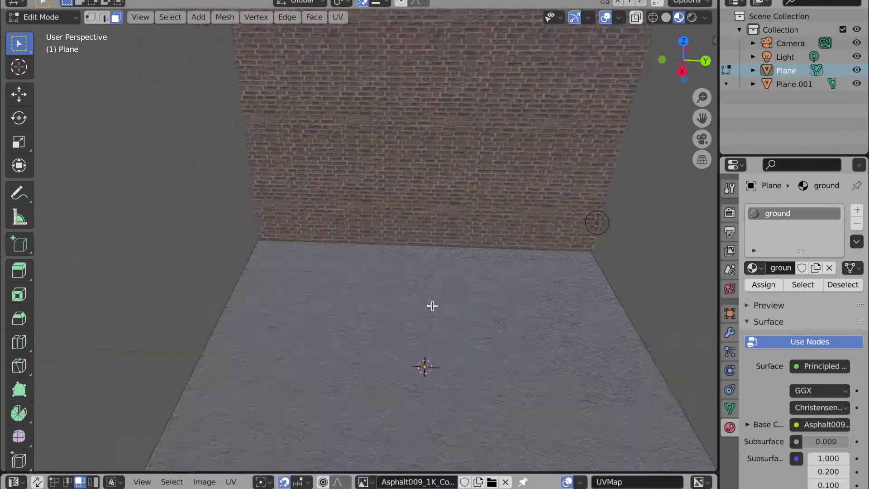
middle_drag(563, 192, 430, 143)
key(Tab)
click(430, 143)
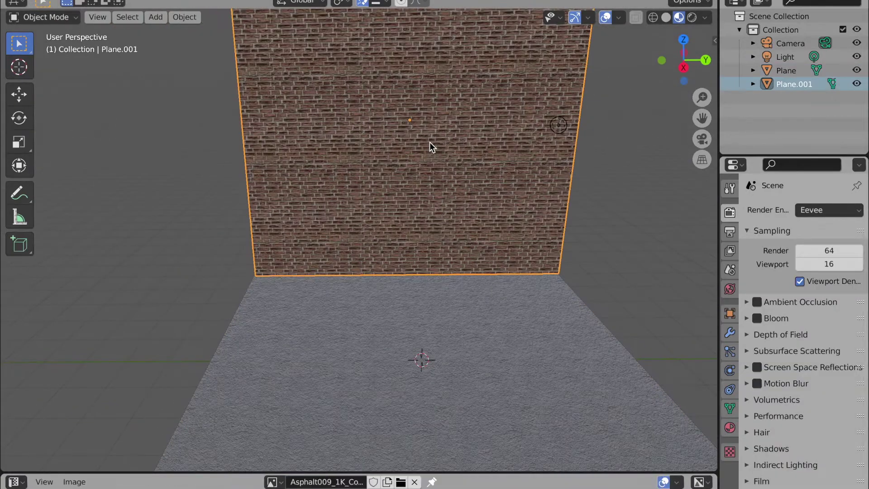
Step: Paste two copies of the wall and slide them along Y to either side
key(ctrl+c)
key(ctrl+v)
key(g)
key(y)
click(245, 171)
key(ctrl+v)
key(g)
key(y)
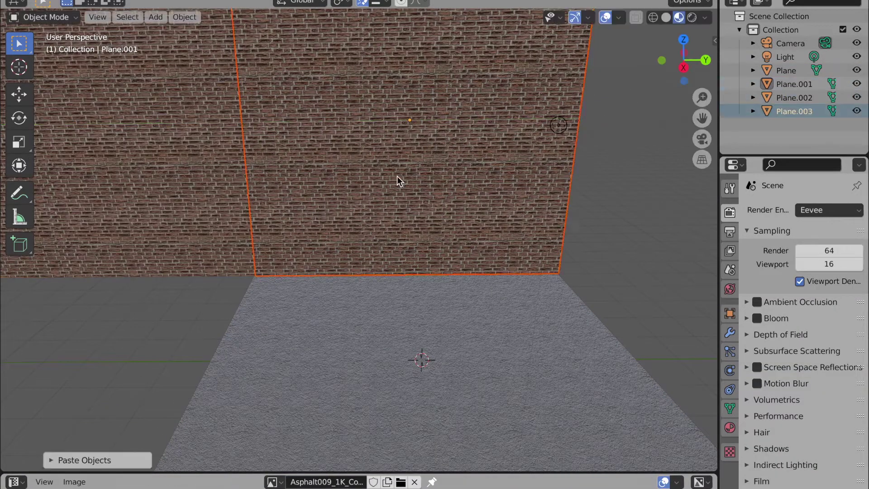
click(578, 171)
Step: Copy the floor twice and move the copies along Y to widen the floor
click(495, 344)
key(ctrl+c)
key(ctrl+v)
key(g)
key(y)
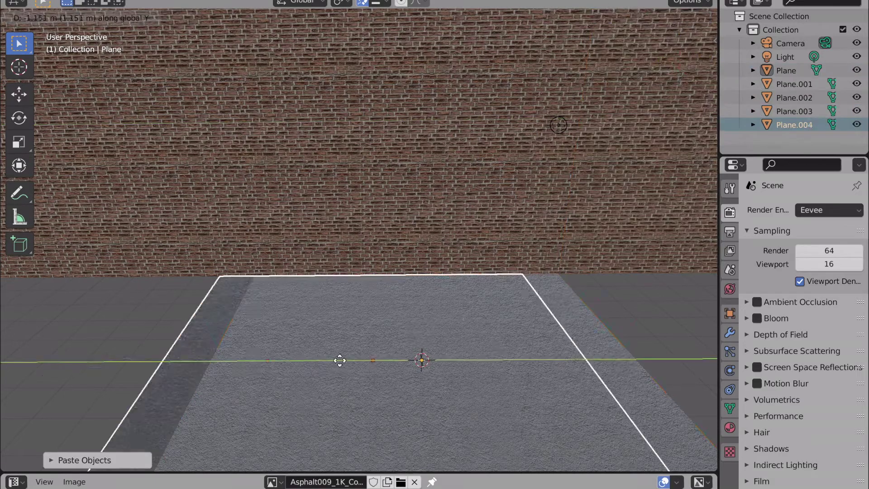
click(56, 352)
key(ctrl+v)
key(g)
key(y)
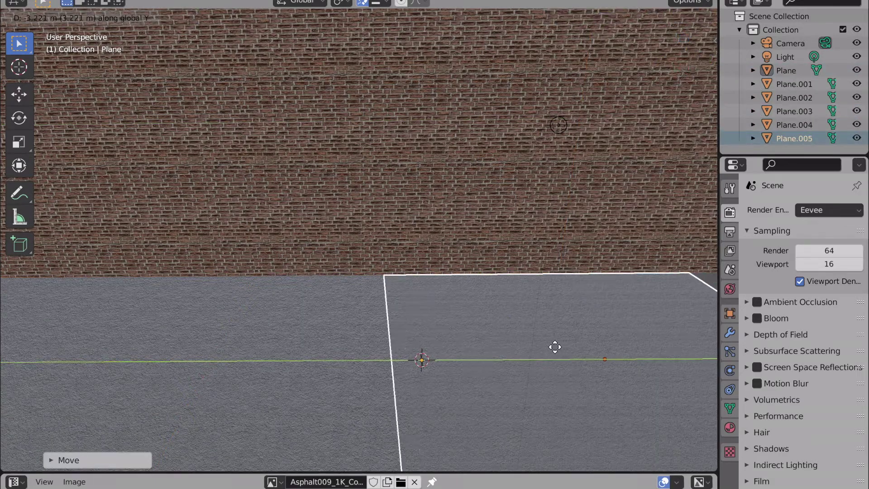
click(621, 344)
Step: Move the camera to the middle of the asphalt floor
scroll(437, 283, down, 5)
middle_drag(436, 284, 436, 283)
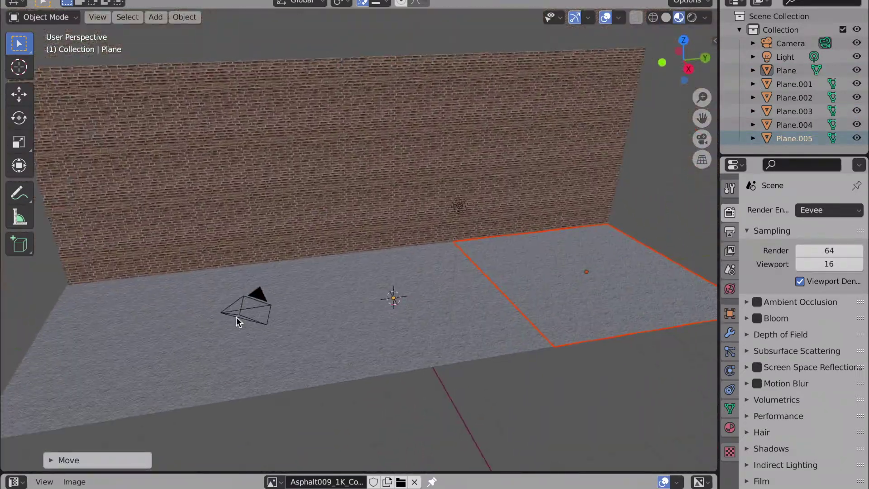
click(225, 314)
key(g)
click(460, 206)
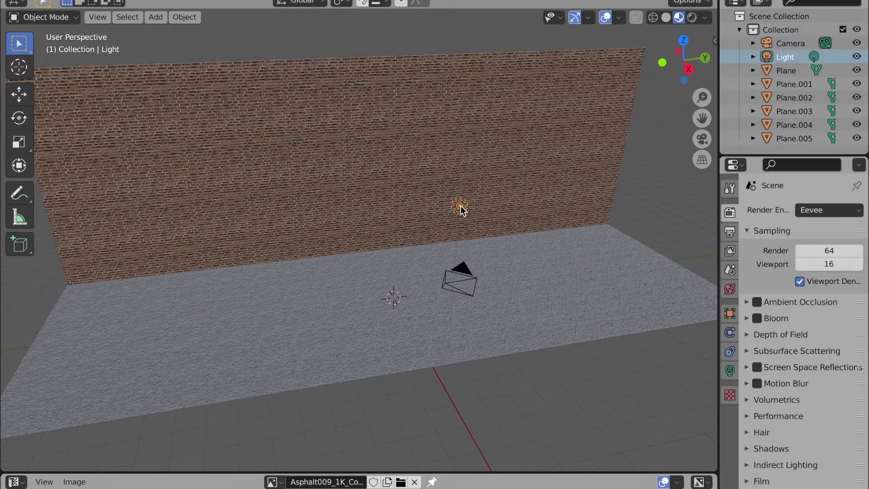
Step: In the side view, raise the light high above the floor
key(KP_3)
key(g)
click(492, 65)
middle_drag(491, 64, 473, 64)
key(g)
key(x)
click(472, 63)
Step: Rotate and nudge the camera to re-aim it along the floor
mouse_move(330, 355)
middle_down()
mouse_move(344, 306)
mouse_move(340, 91)
mouse_move(381, 95)
mouse_move(418, 321)
middle_up()
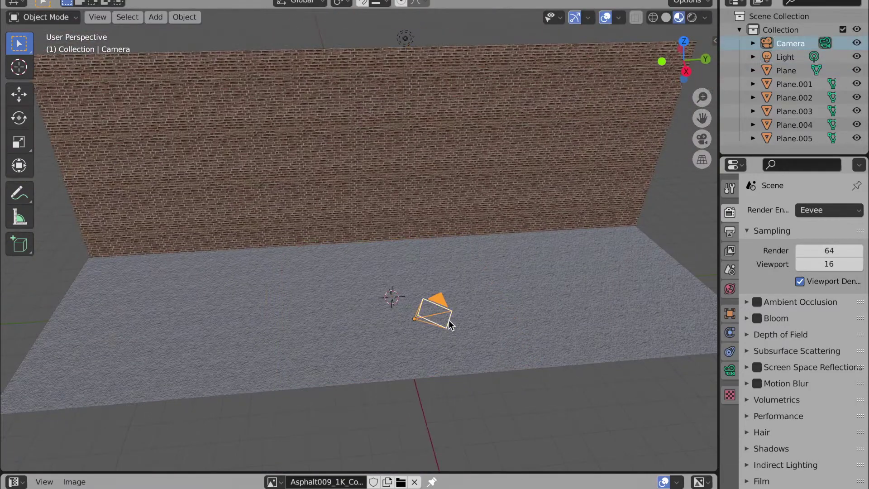
key(r)
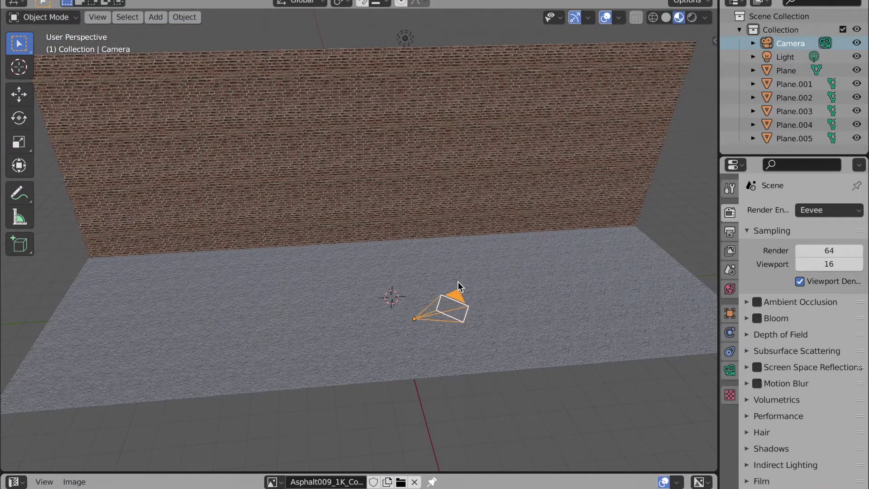
click(484, 272)
middle_drag(484, 272, 433, 278)
key(g)
click(434, 279)
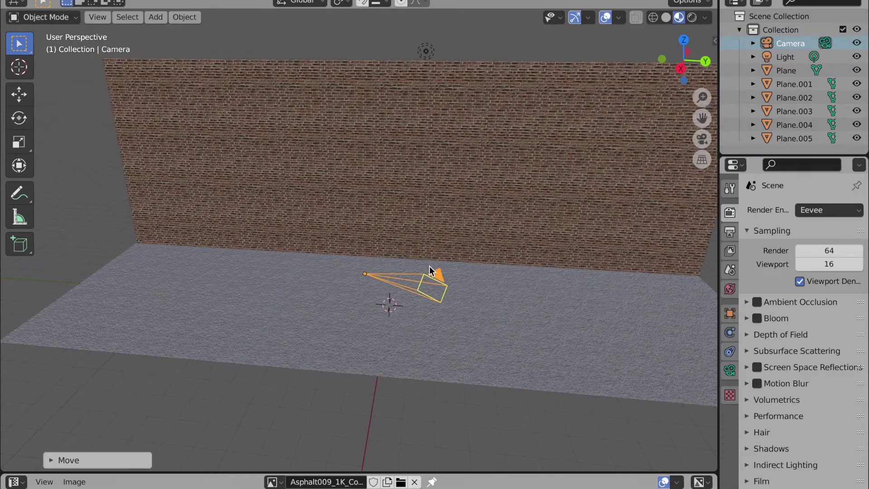
click(434, 279)
click(516, 84)
click(730, 371)
Step: Change the light to a Spot and view the wall in Rendered shading
click(818, 267)
mouse_move(657, 253)
middle_down()
mouse_move(563, 180)
mouse_move(311, 96)
middle_up()
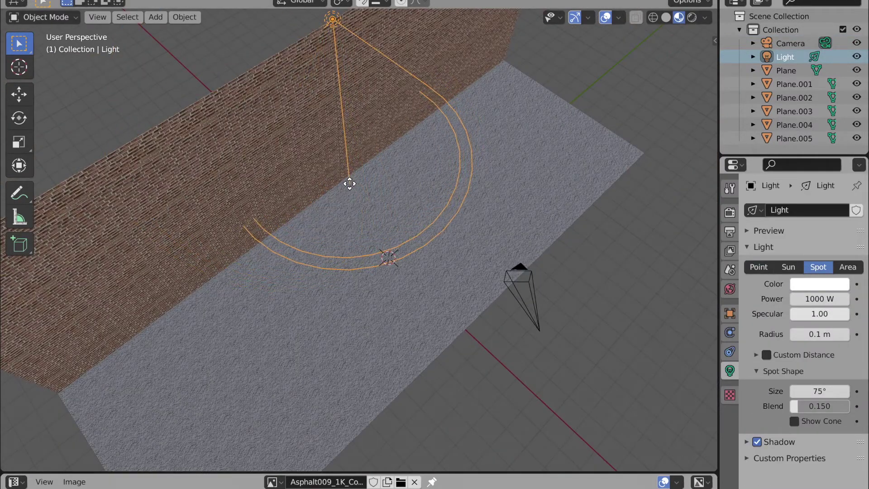
middle_drag(351, 188, 351, 135)
click(692, 17)
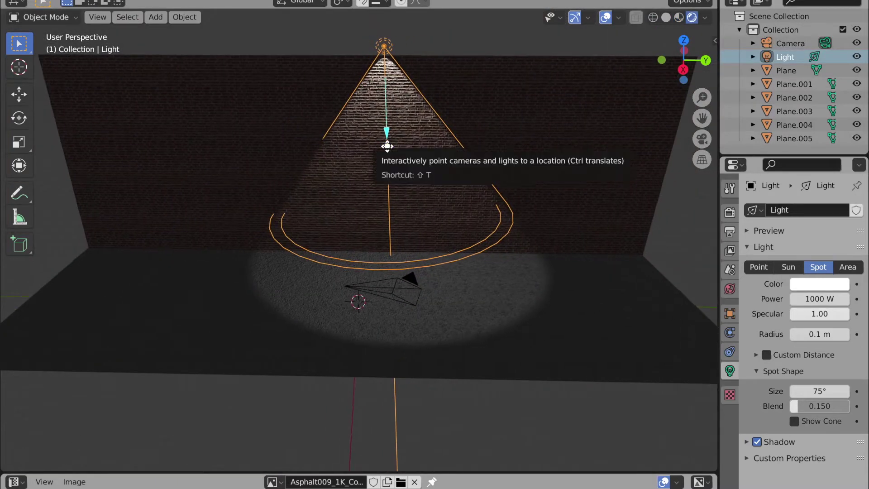
Step: Duplicate the spotlight twice, placing copies to the left and right along the wall
key(ctrl+c)
key(ctrl+v)
key(g)
click(152, 142)
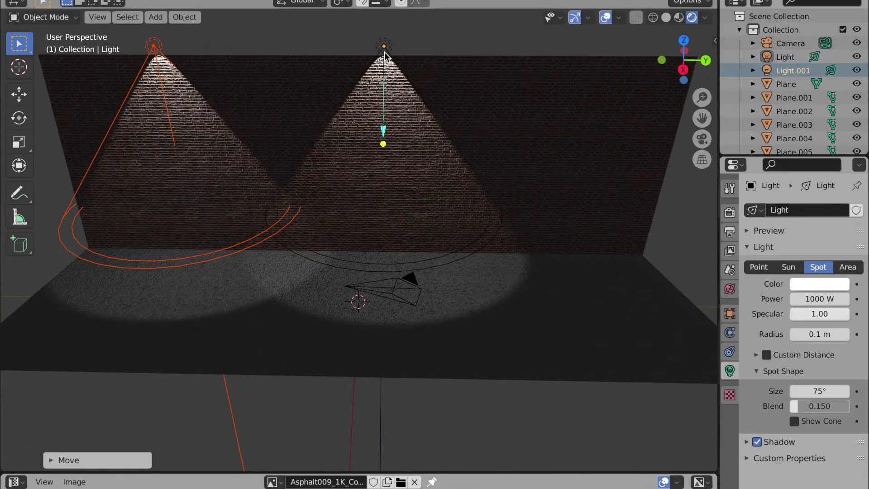
key(ctrl+v)
key(g)
click(597, 50)
click(584, 271)
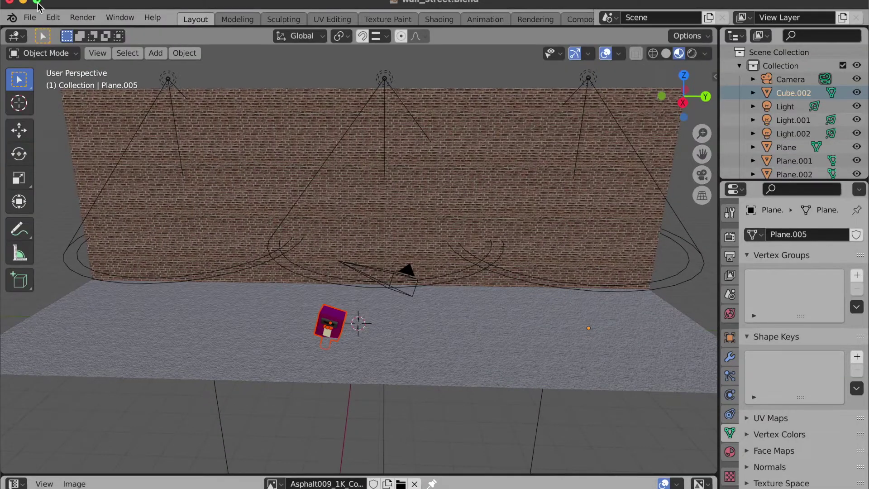
Step: Raise the post box off the floor along the Z axis
key(g)
key(z)
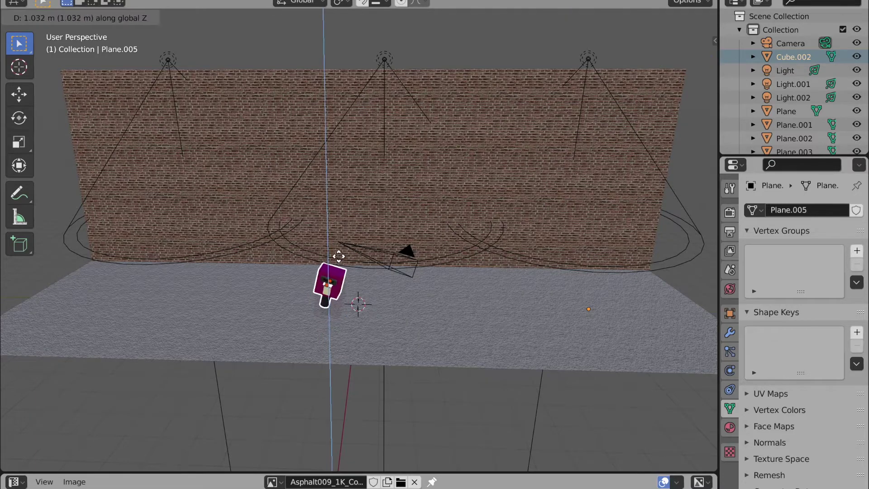
click(338, 231)
click(730, 211)
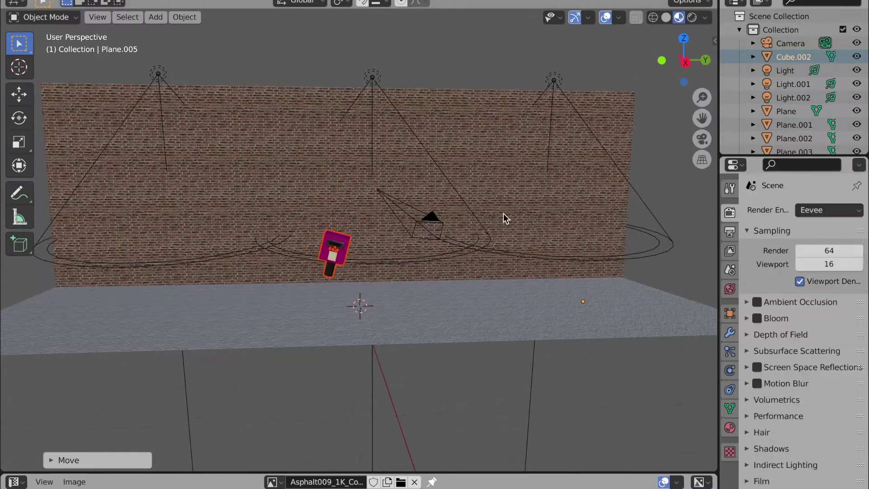
scroll(504, 213, up, 4)
Step: Rotate the post box upright around X, Y and Z in side, back and top views
click(22, 168)
key(KP_3)
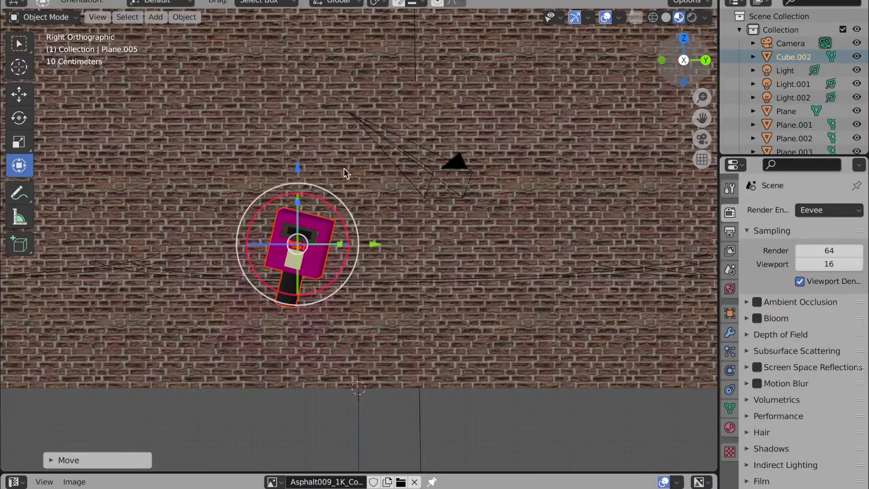
drag(324, 201, 312, 198)
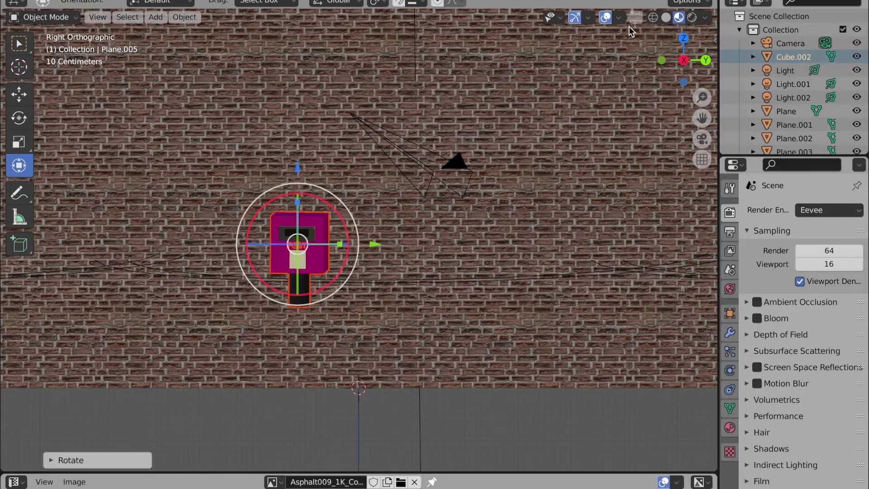
click(652, 18)
click(706, 61)
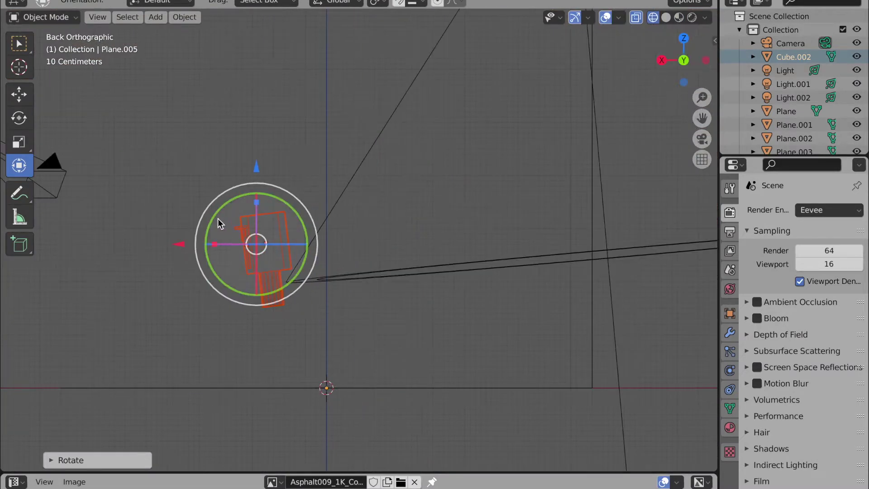
drag(220, 220, 227, 207)
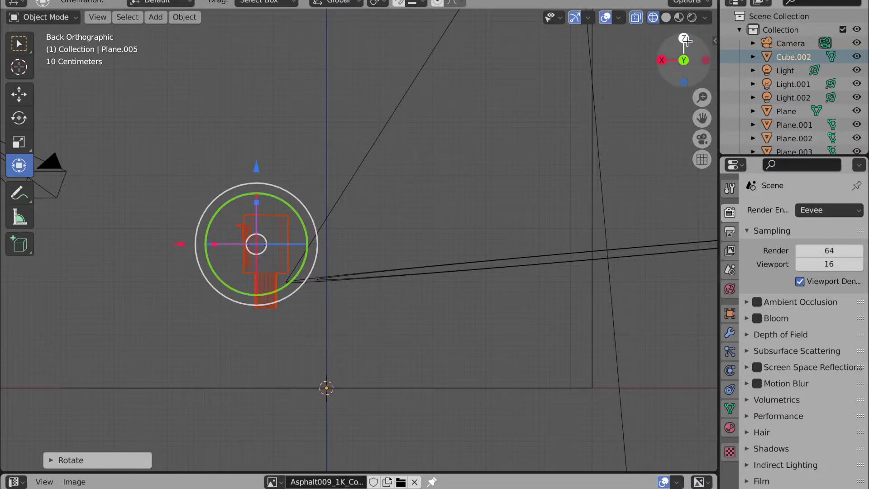
click(684, 38)
drag(477, 257, 473, 255)
middle_drag(525, 194, 526, 194)
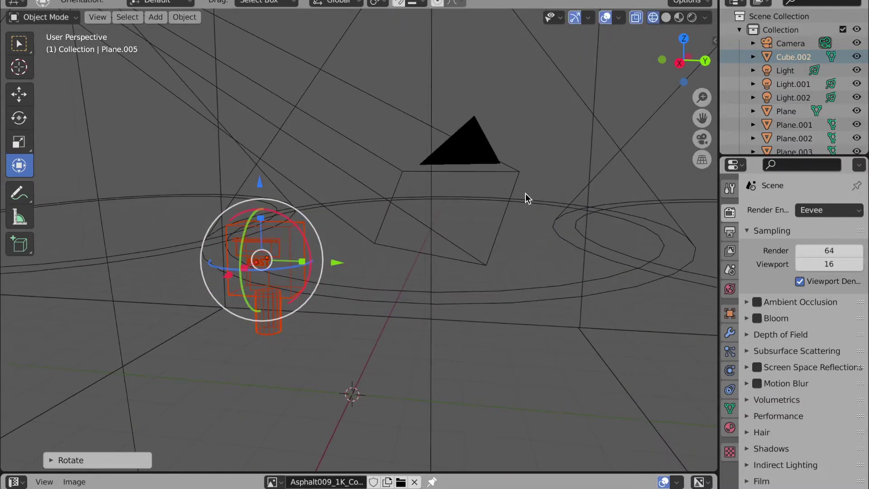
key(z)
middle_drag(507, 216, 507, 216)
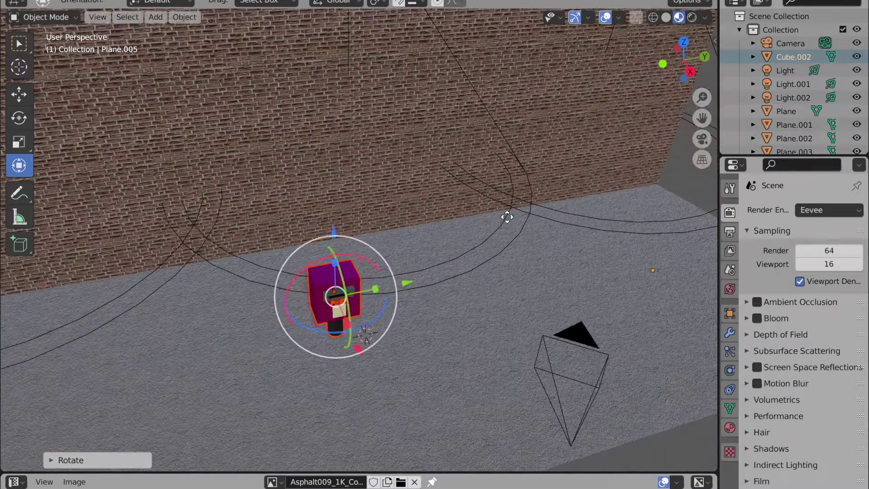
Step: Move the post box sideways, along Y and vertically until it stands against the brick wall
key(g)
click(341, 156)
key(g)
key(y)
click(398, 143)
key(KP_3)
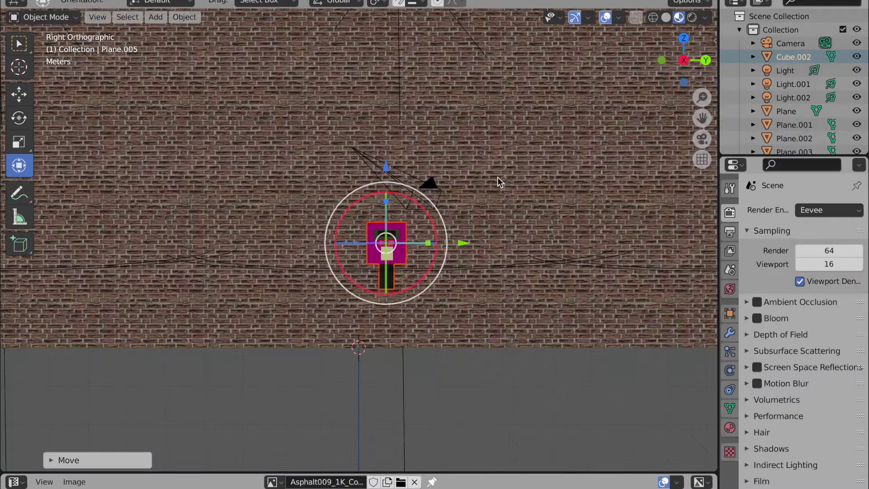
key(g)
key(y)
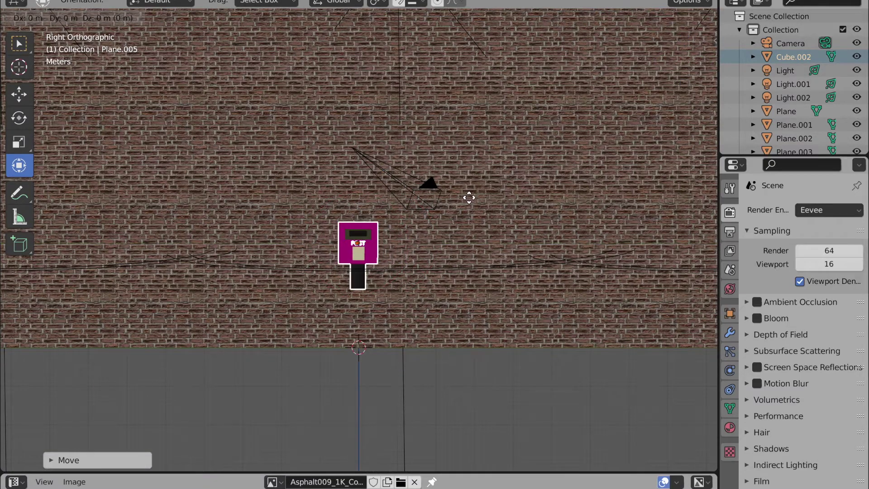
click(464, 254)
mouse_move(466, 260)
middle_down()
mouse_move(287, 338)
mouse_move(305, 336)
middle_up()
Step: Settle the post box in its final position and reselect it with transform handles hidden
key(g)
click(304, 337)
click(305, 336)
click(638, 277)
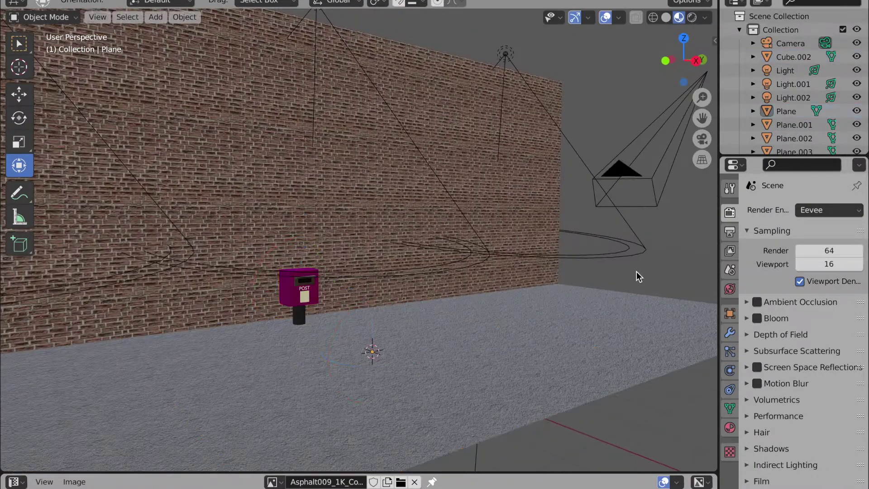
key(w)
click(297, 295)
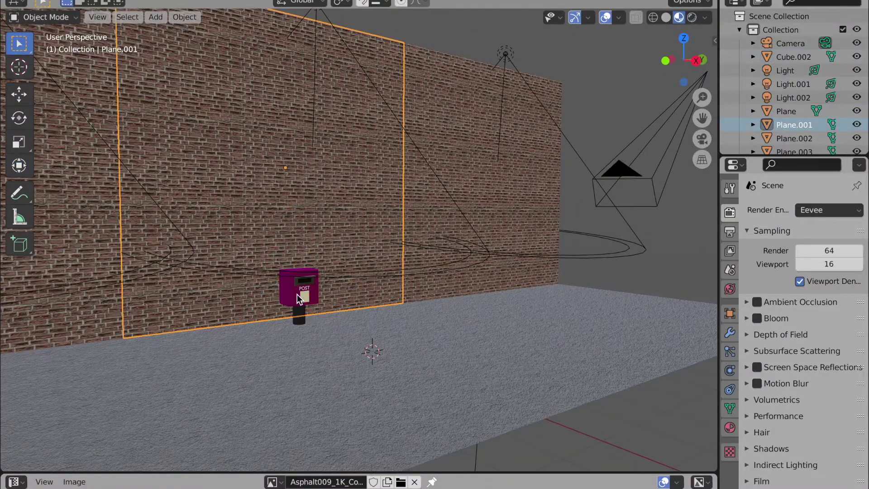
Step: Change the post box's Body.002 material base colour from magenta to red in Edit Mode
key(Tab)
click(729, 428)
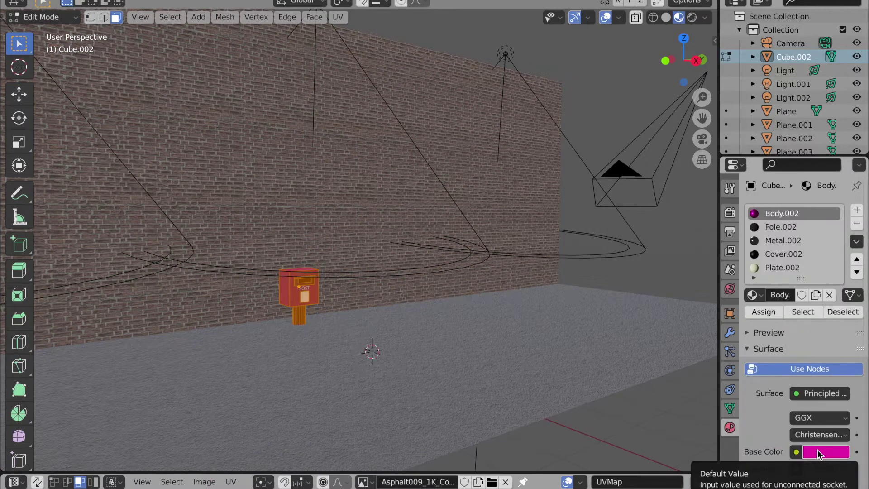
click(818, 450)
click(780, 352)
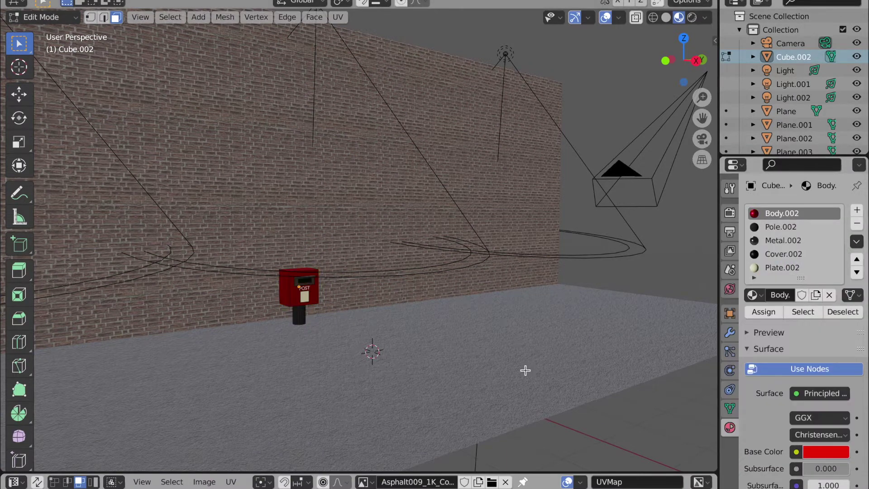
middle_drag(646, 397, 371, 328)
key(Tab)
Step: Preview the red post box in Rendered shading from an angled view
click(371, 346)
click(692, 18)
scroll(380, 255, up, 2)
scroll(379, 256, up, 2)
scroll(380, 255, up, 2)
middle_drag(380, 255, 380, 255)
Step: Select the brick wall, go from Solid to Material Preview to Rendered shading, and frame the whole set
click(679, 17)
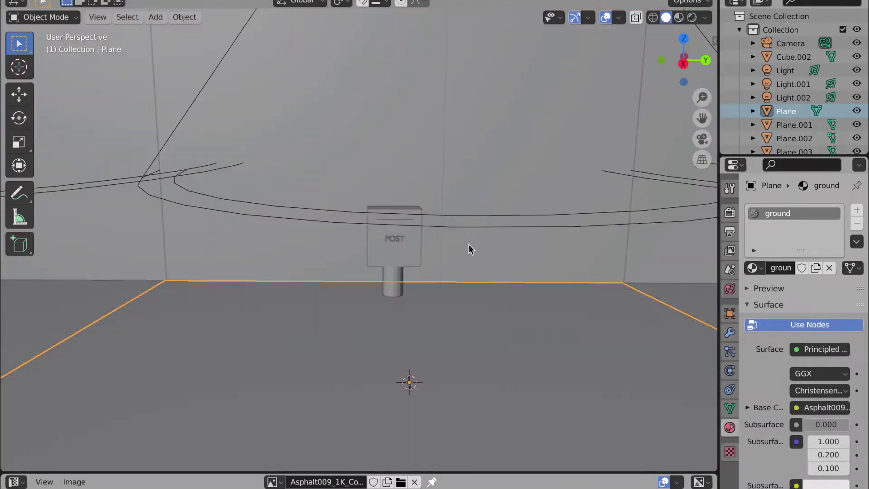
scroll(471, 230, down, 3)
scroll(471, 229, down, 3)
click(472, 229)
middle_drag(466, 416, 495, 210)
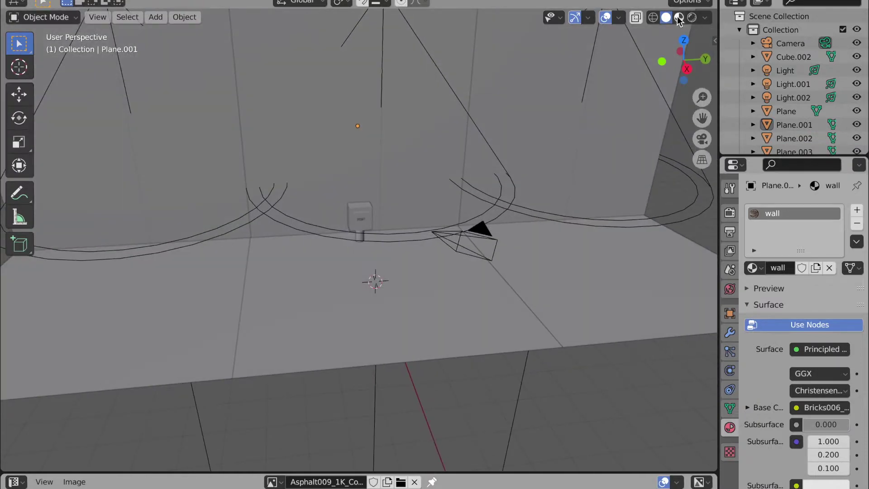
click(679, 18)
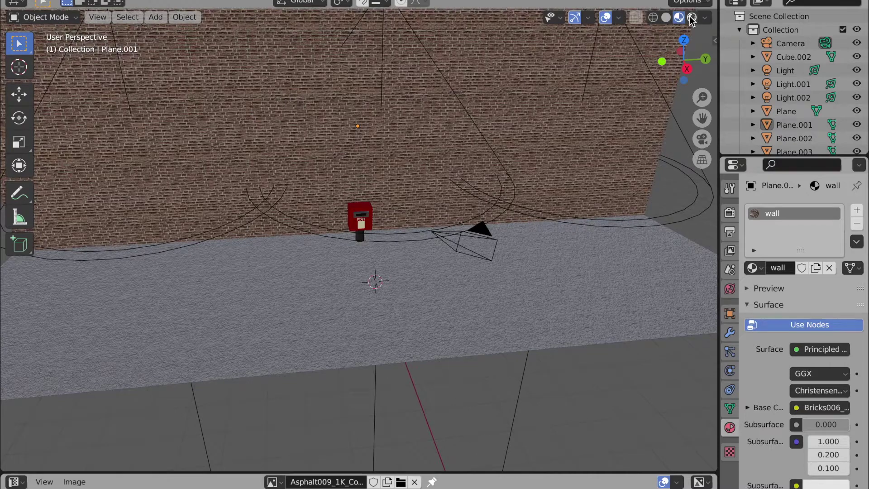
click(691, 18)
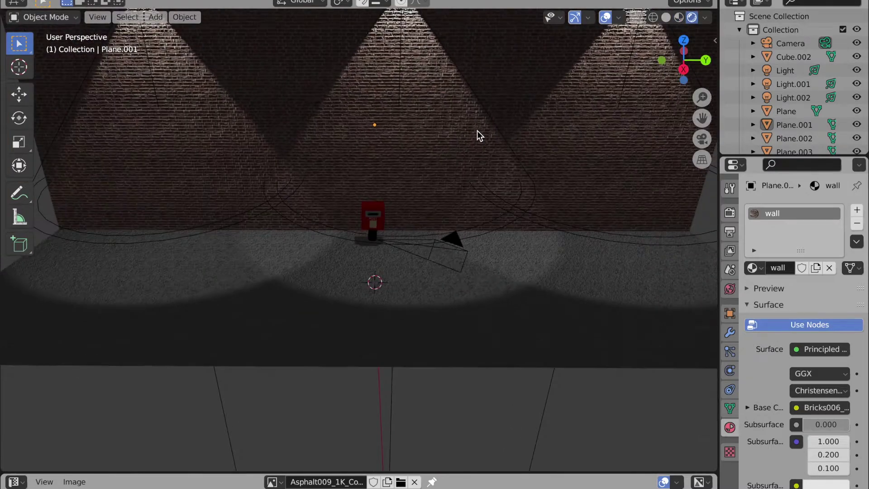
key(Home)
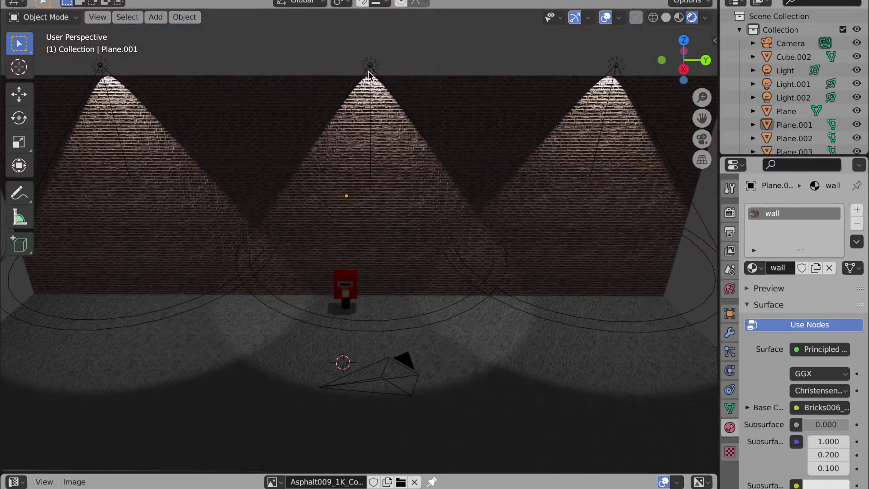
Step: Set the middle spotlight and the right spotlight Light.002 to 5000 W power
click(369, 73)
text(000)
key(Return)
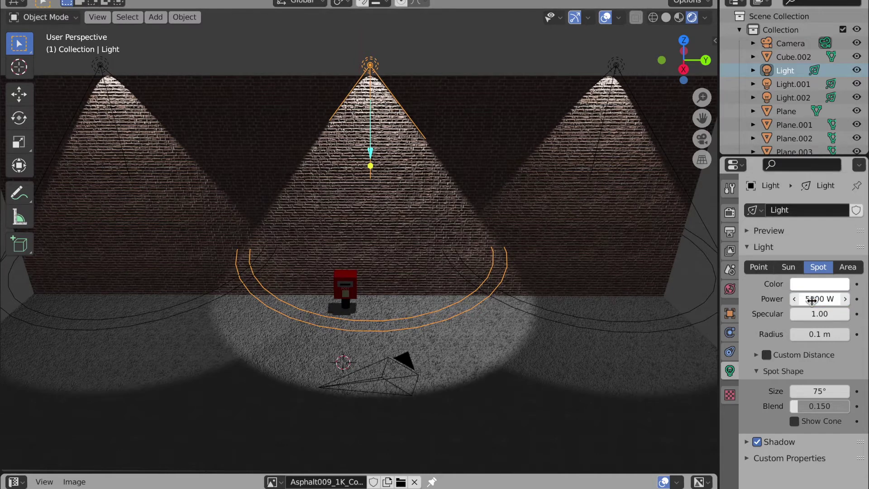
click(616, 72)
click(807, 301)
key(Return)
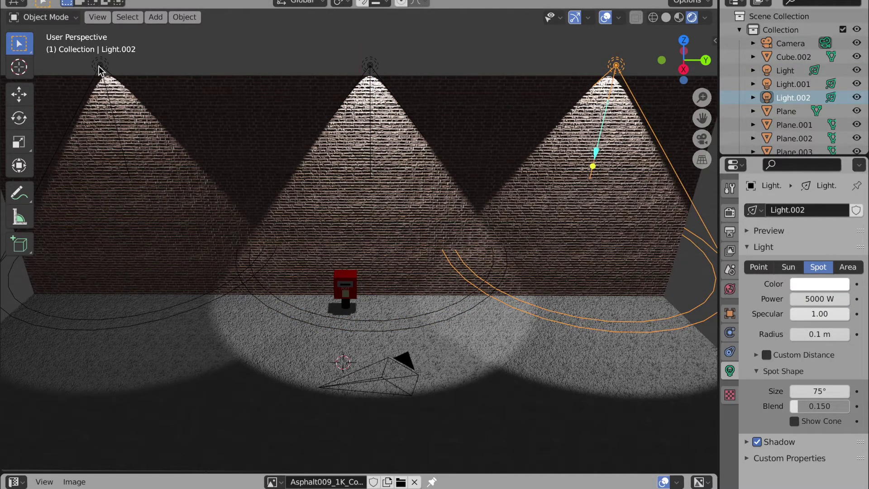
Step: Set the left spotlight Light.001 to 5000 W, then reselect the spotlight named Light
click(101, 68)
key(Return)
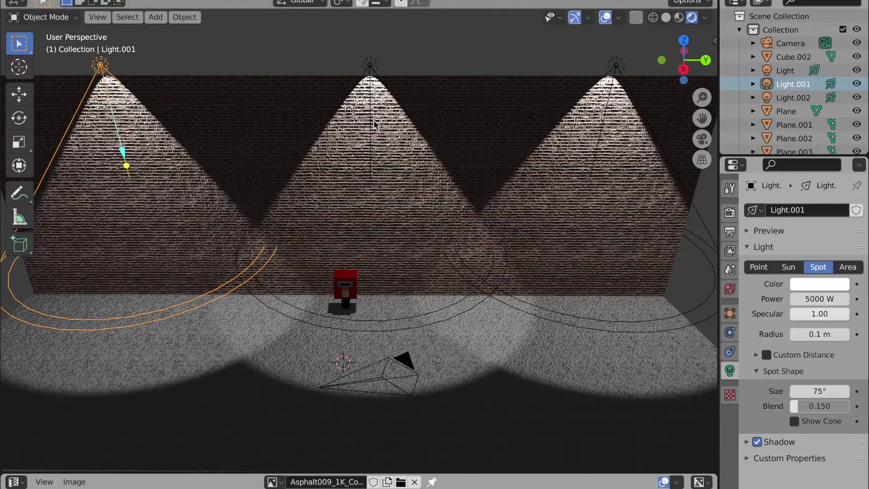
middle_drag(370, 68, 297, 68)
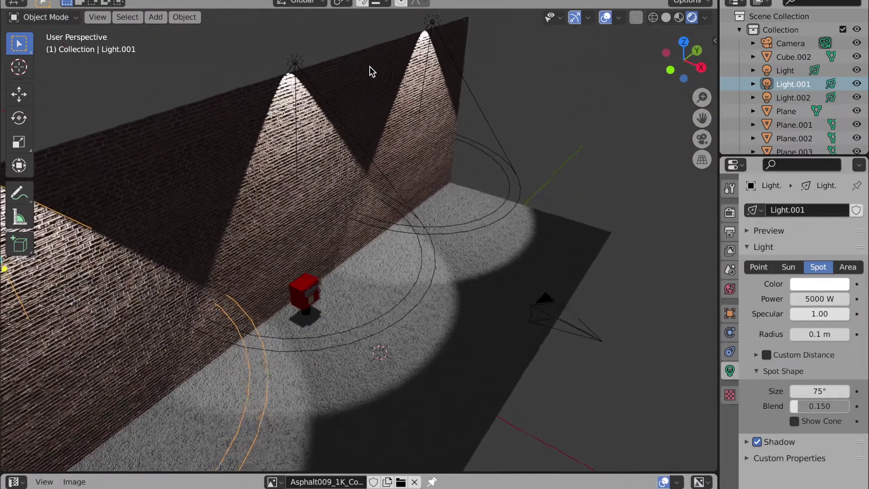
click(297, 68)
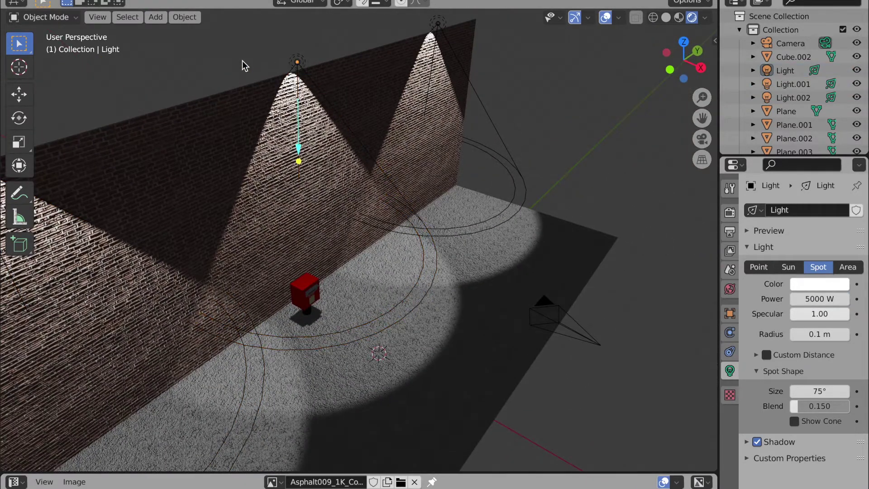
click(156, 17)
mouse_move(197, 200)
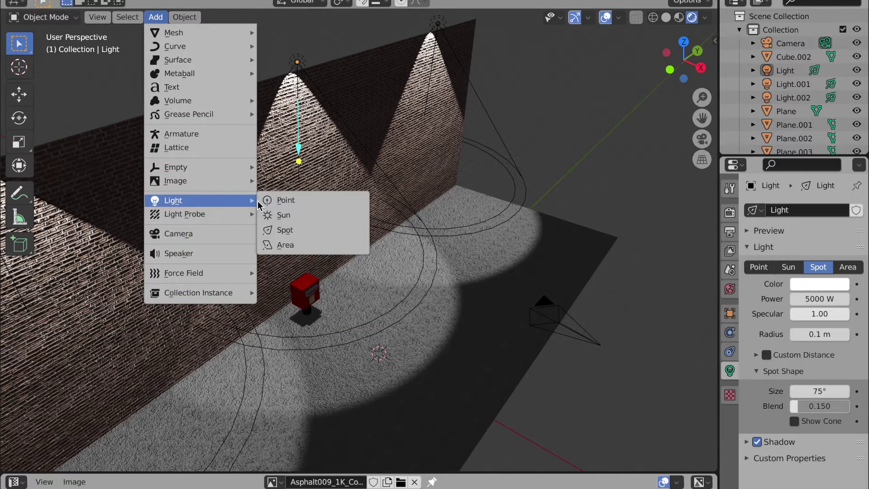
Step: Add an area light, lift it high above the floor, and set its power to 1000 W
click(308, 245)
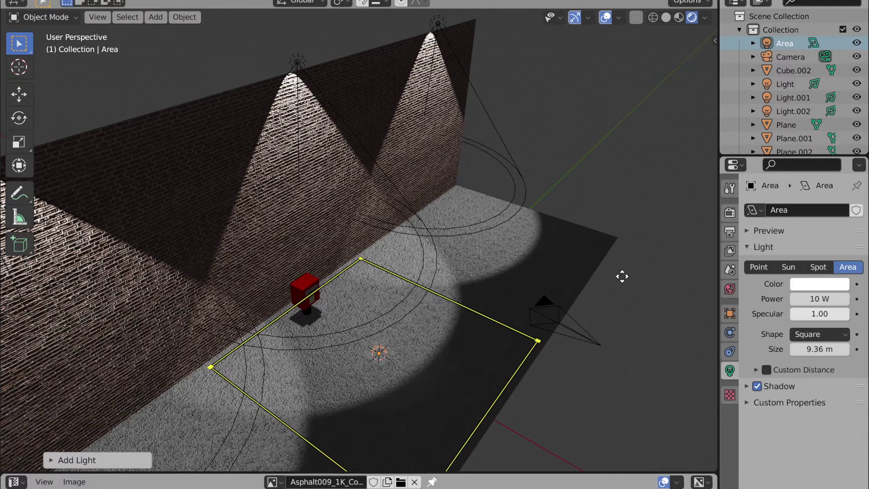
key(g)
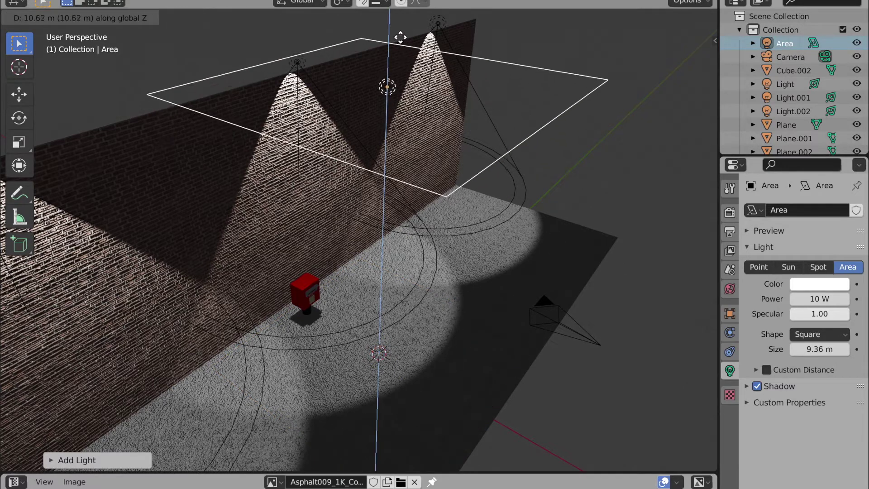
click(400, 28)
click(816, 299)
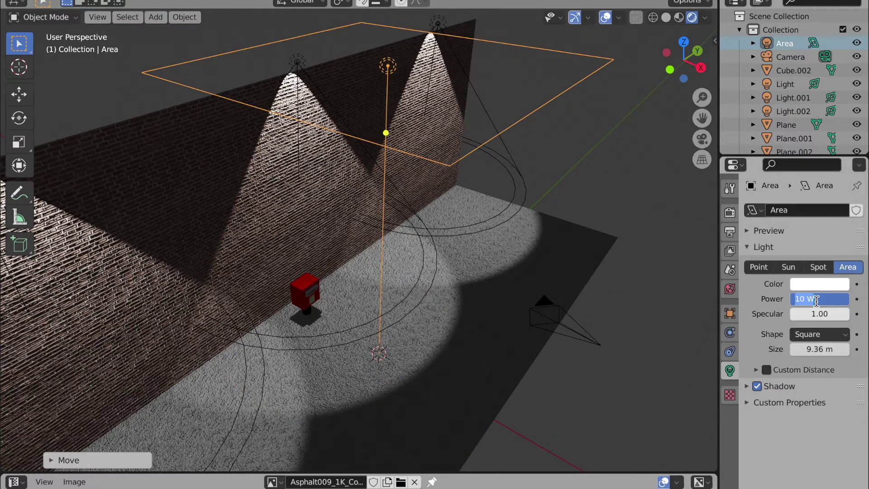
key(Return)
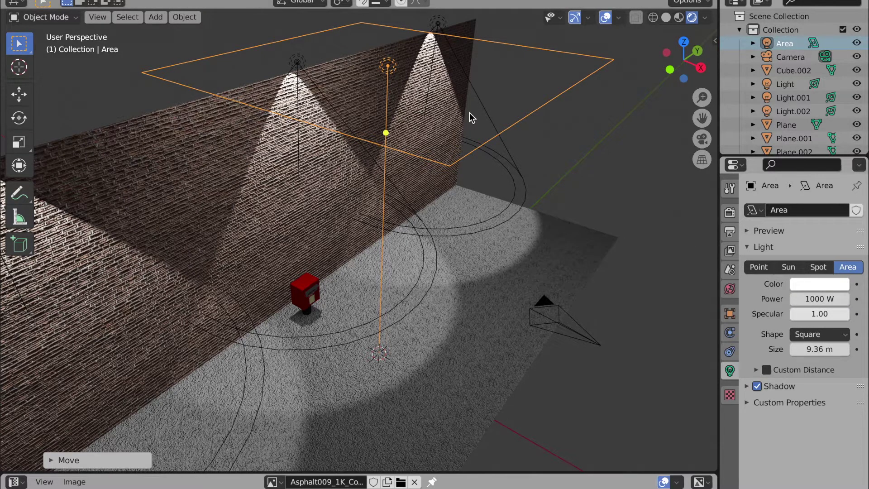
Step: Shift the area light to a new position and check its placement from the top view
key(g)
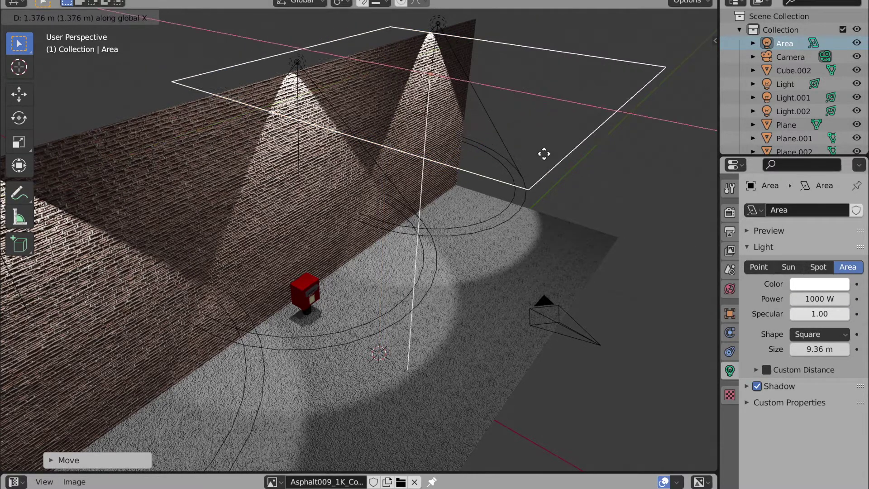
click(625, 205)
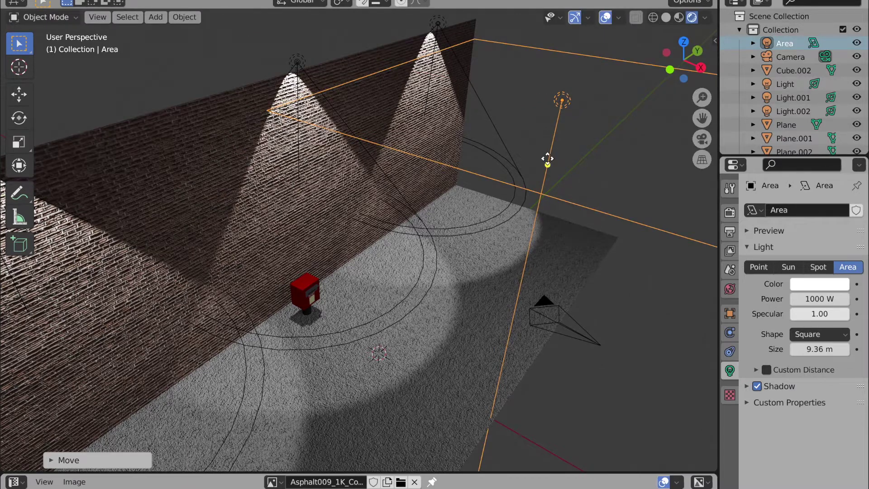
drag(549, 164, 505, 146)
right_click(505, 150)
click(684, 42)
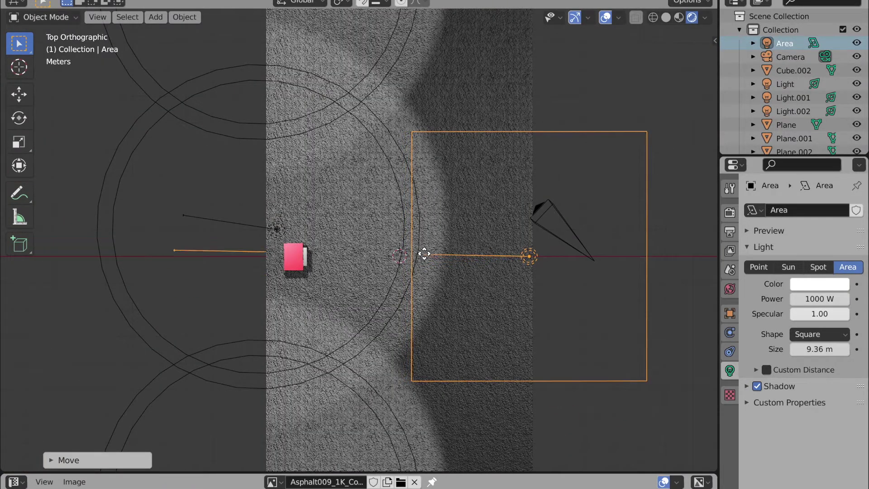
middle_drag(425, 261, 556, 155)
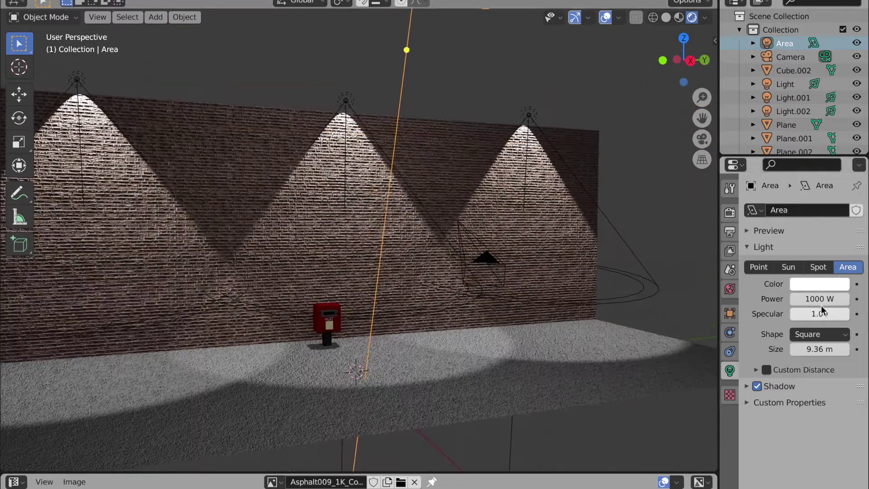
double_click(819, 299)
text(5000)
key(Return)
double_click(818, 300)
text(3000)
key(Return)
double_click(818, 299)
text(2000)
key(Return)
double_click(818, 299)
text(1500)
key(Return)
double_click(818, 299)
text(1000)
key(Return)
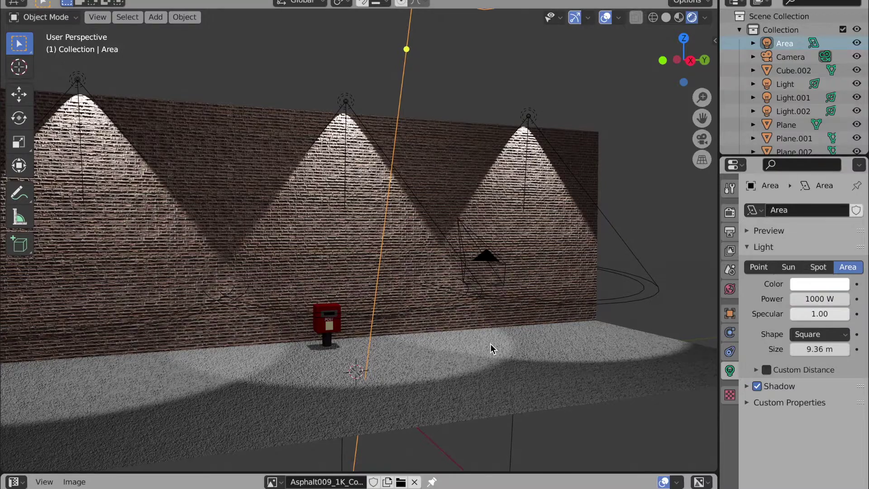
middle_drag(490, 348, 490, 349)
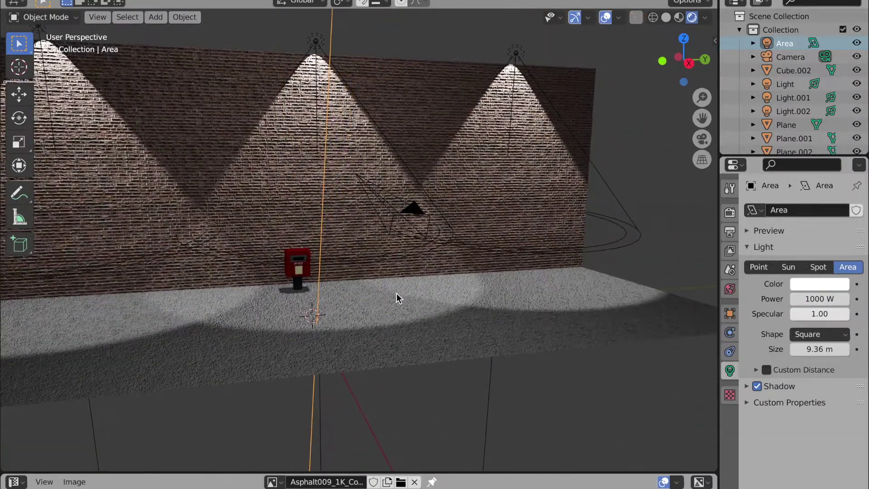
middle_drag(397, 293, 397, 293)
click(397, 294)
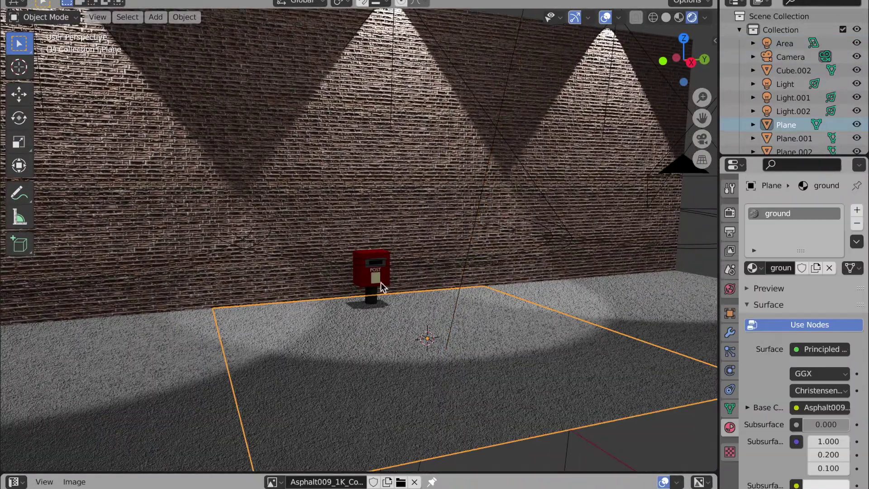